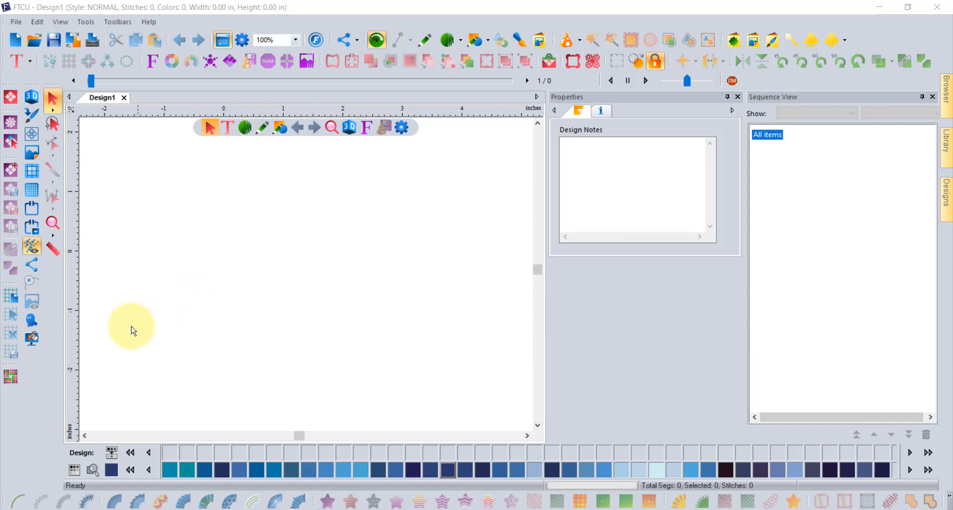
Step: Browse through the colors of the current thread palette
left_click(131, 471)
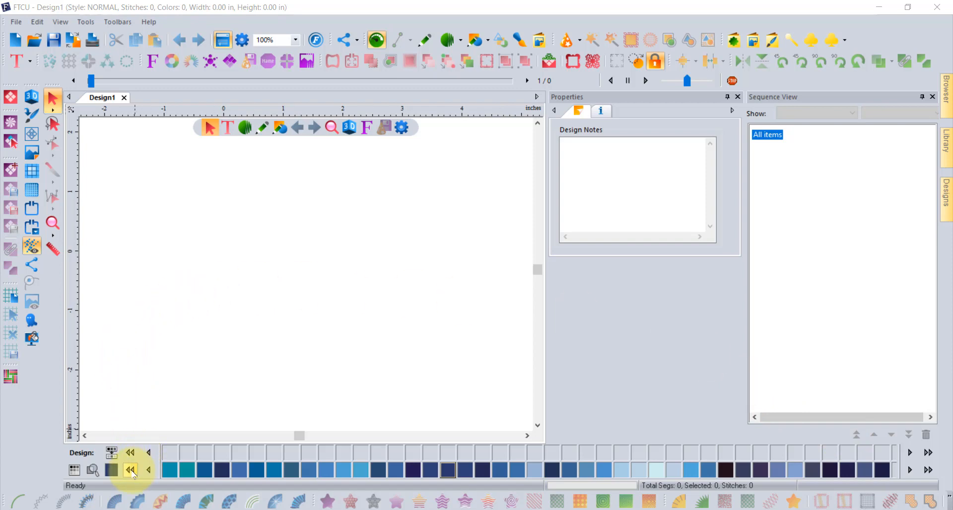
left_click(133, 472)
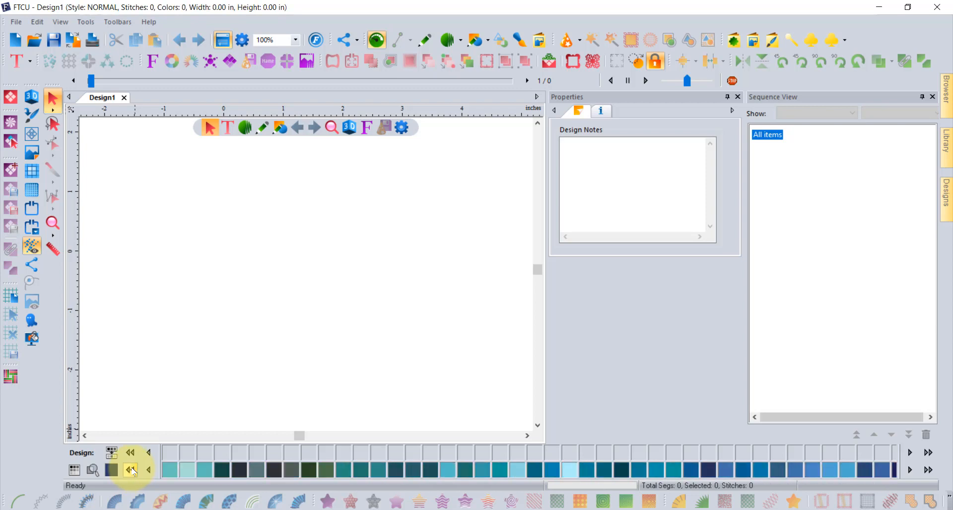
left_click(133, 472)
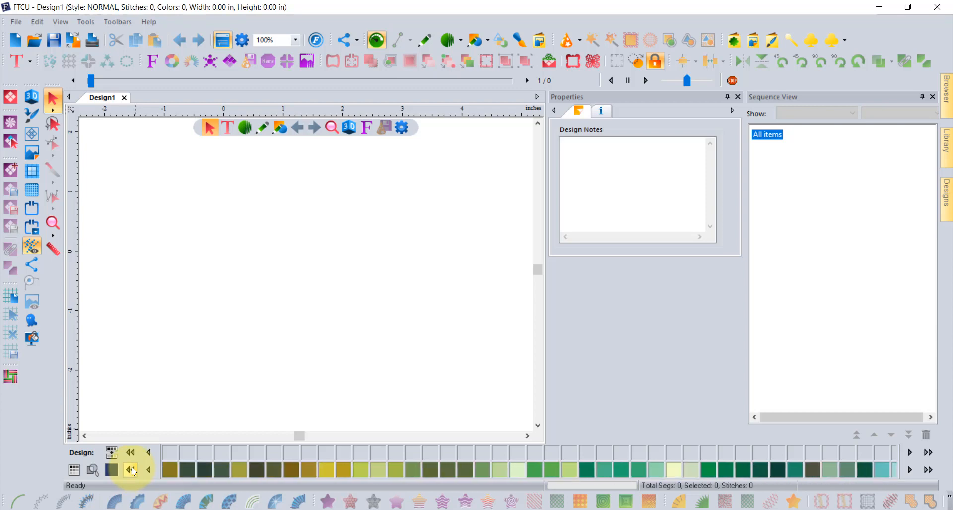
left_click(131, 470)
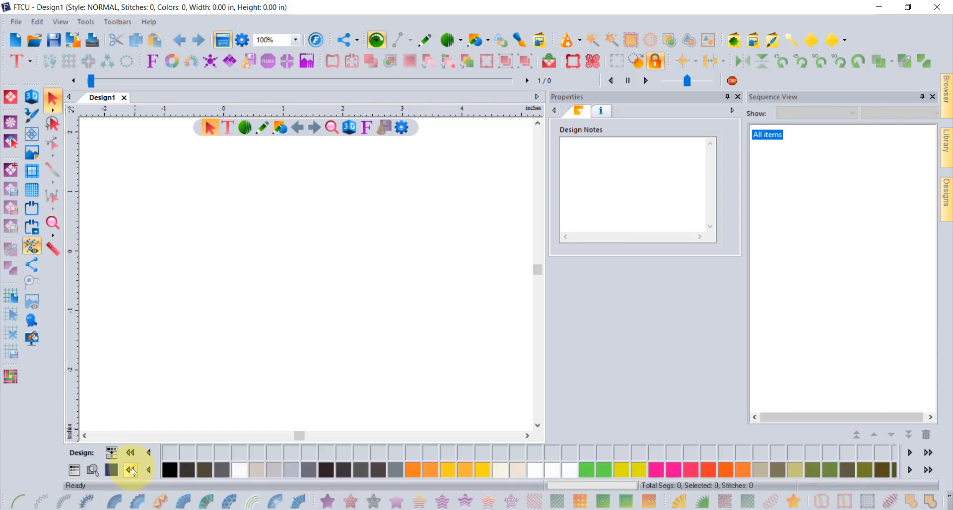
Step: Switch the design's thread chart to Floriani Encore Trending and Retired Colors
left_click(75, 470)
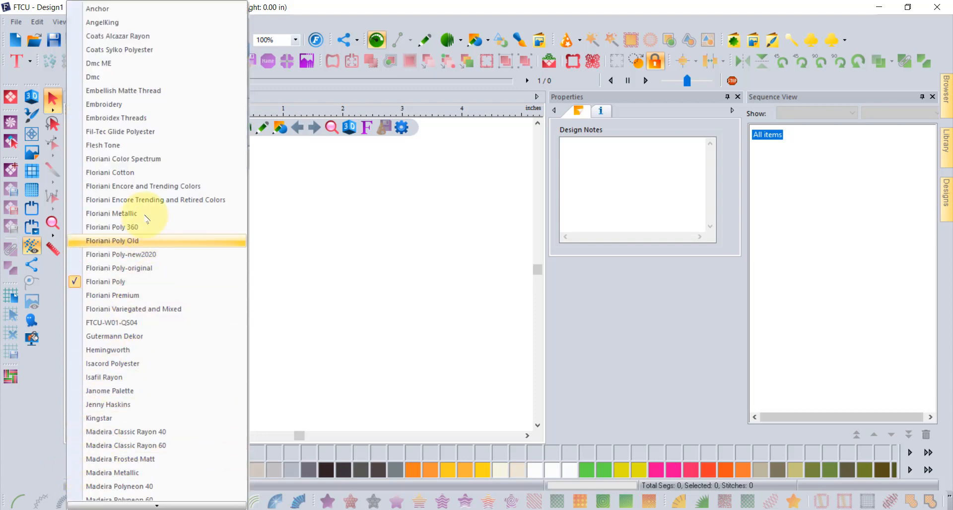
scroll(151, 164, "down", 2)
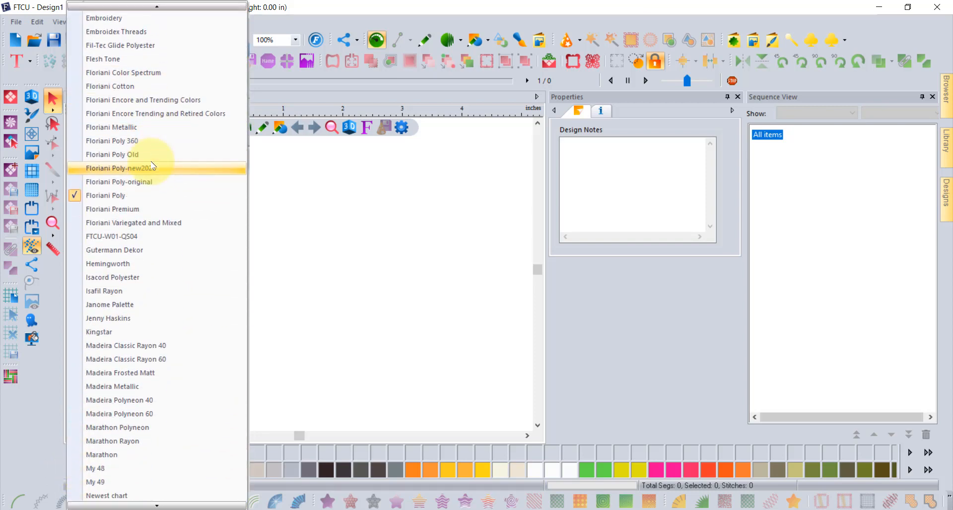
scroll(131, 169, "up", 2)
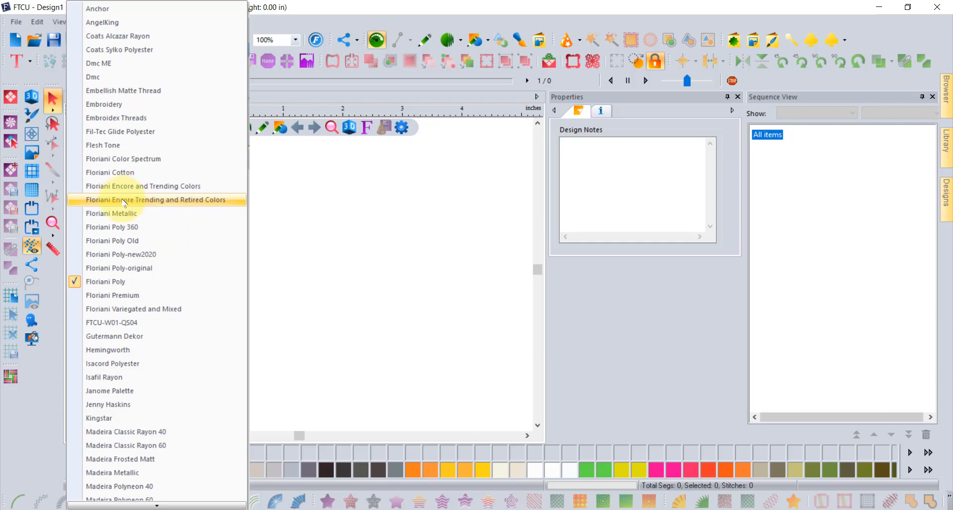
left_click(155, 202)
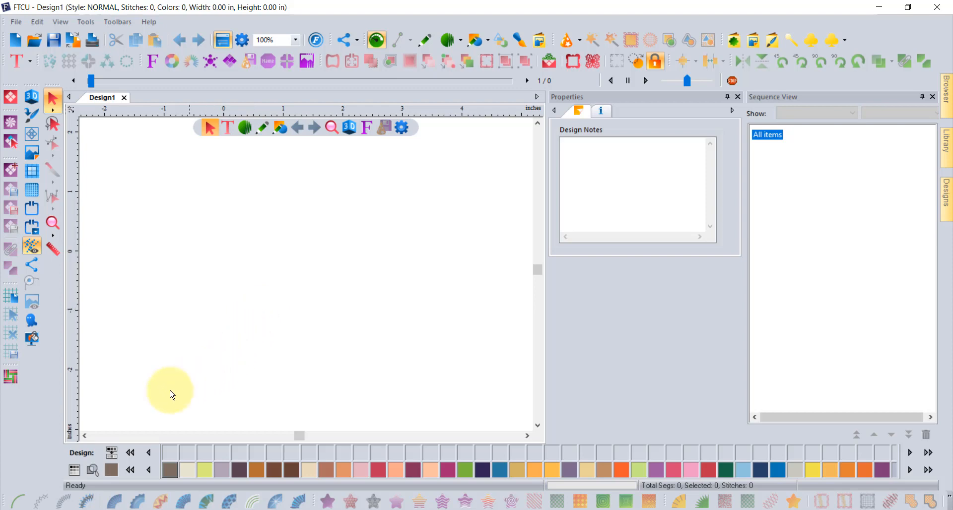
Step: Switch the thread chart to My 48 and page through its colors
left_click(75, 472)
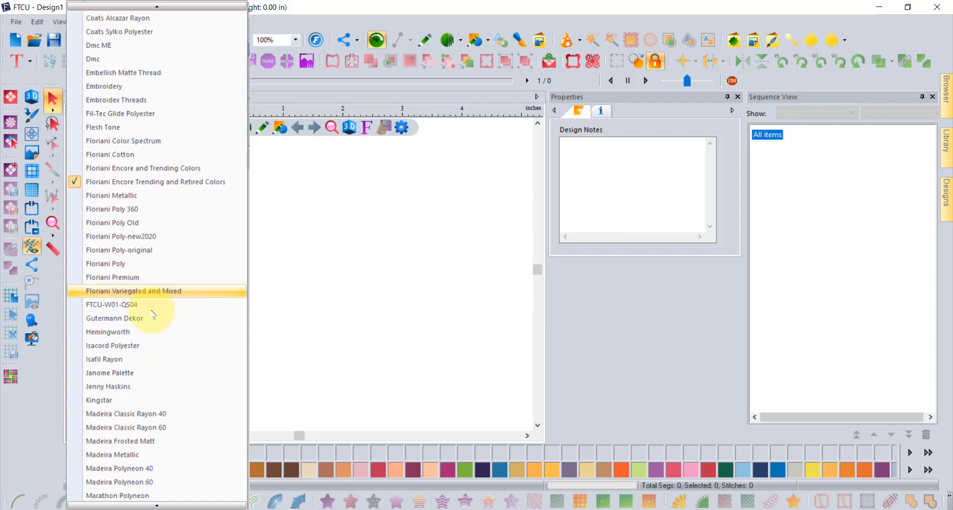
scroll(149, 317, "down", 2)
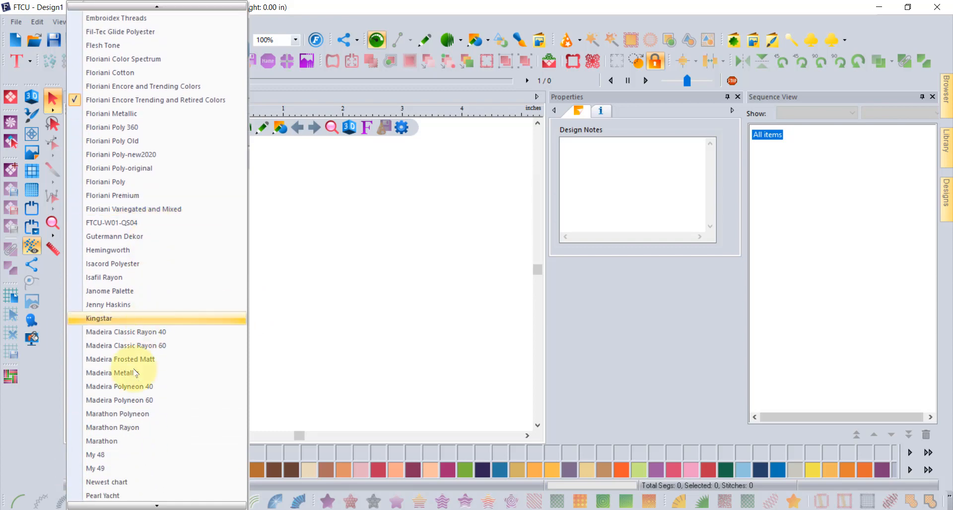
left_click(125, 454)
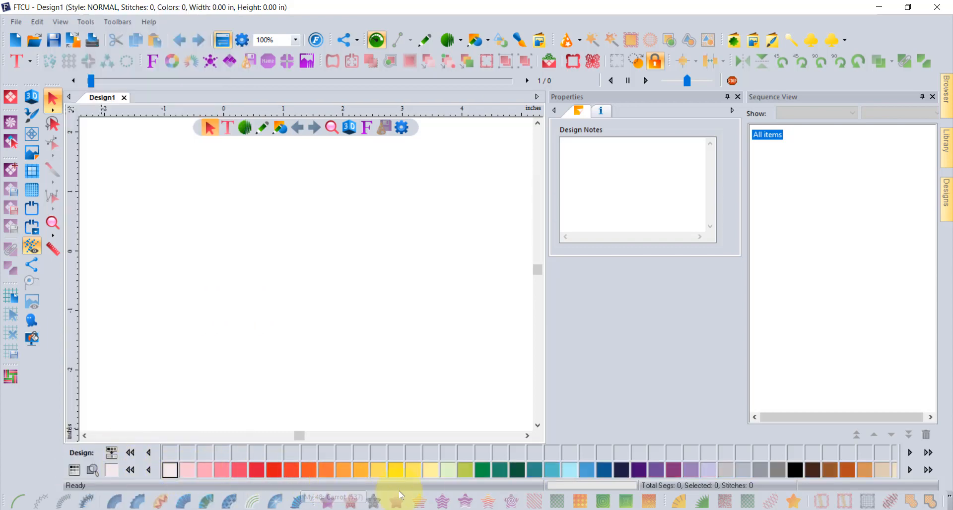
left_click(911, 470)
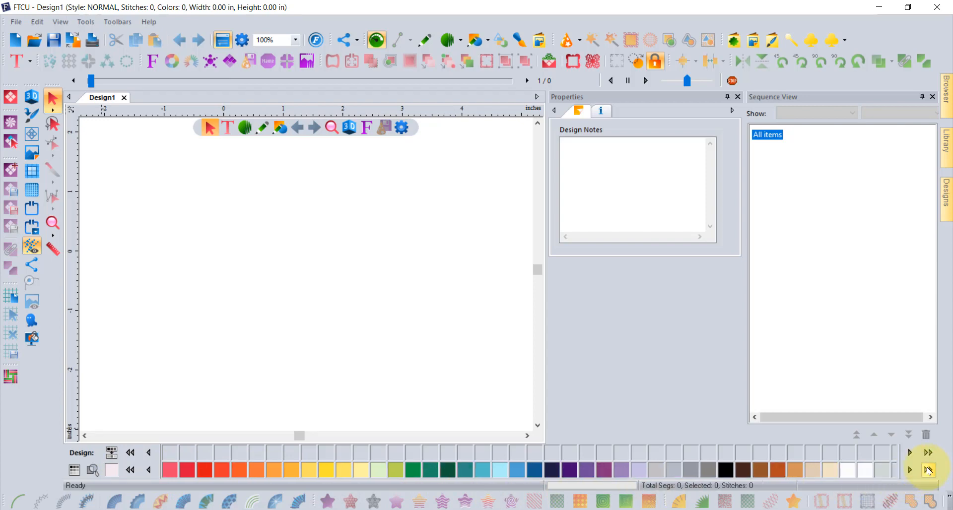
left_click(149, 470)
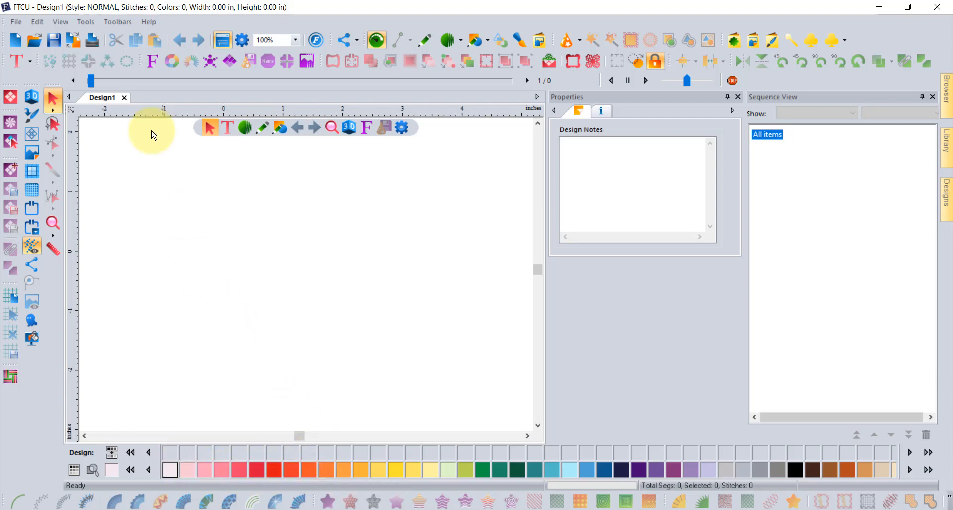
Step: Open the Thread Chart Creator and name the new color palette Today
left_click(87, 22)
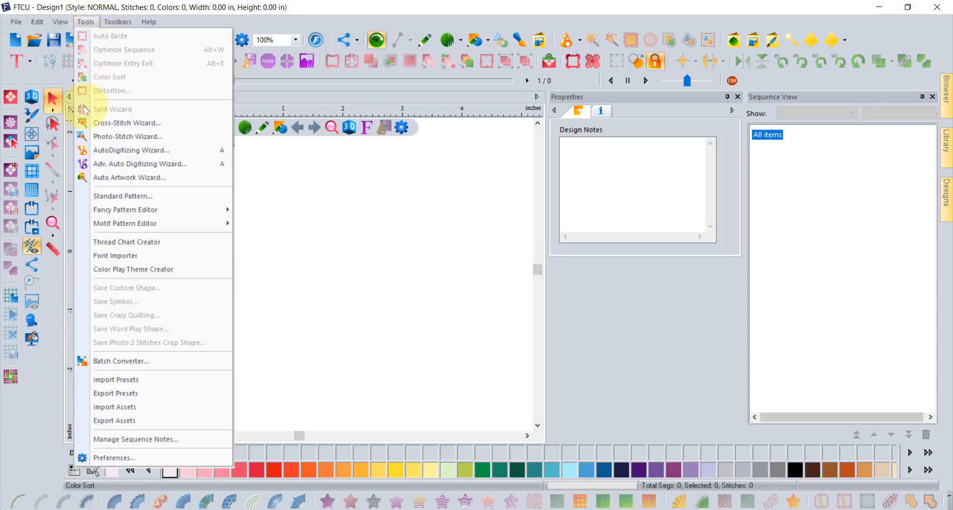
left_click(160, 245)
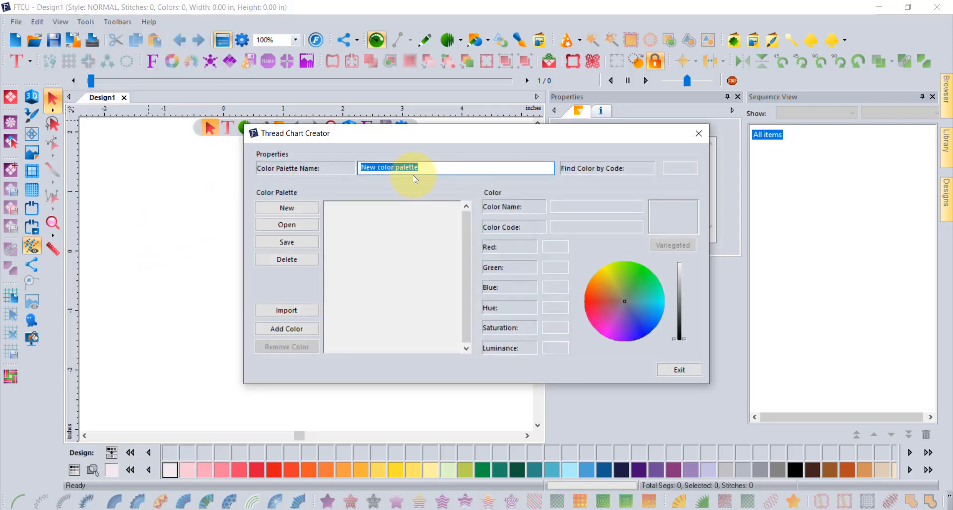
left_click_drag(418, 136, 320, 160)
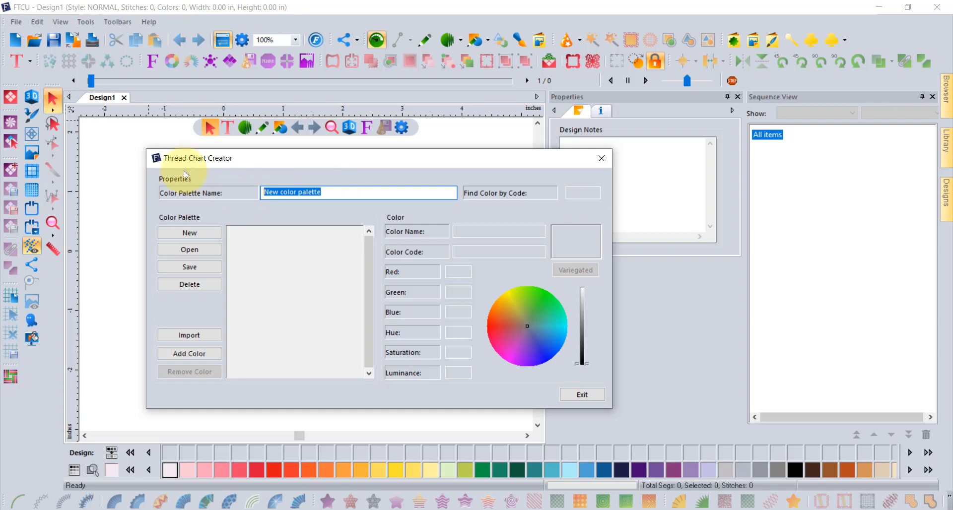
type("Today")
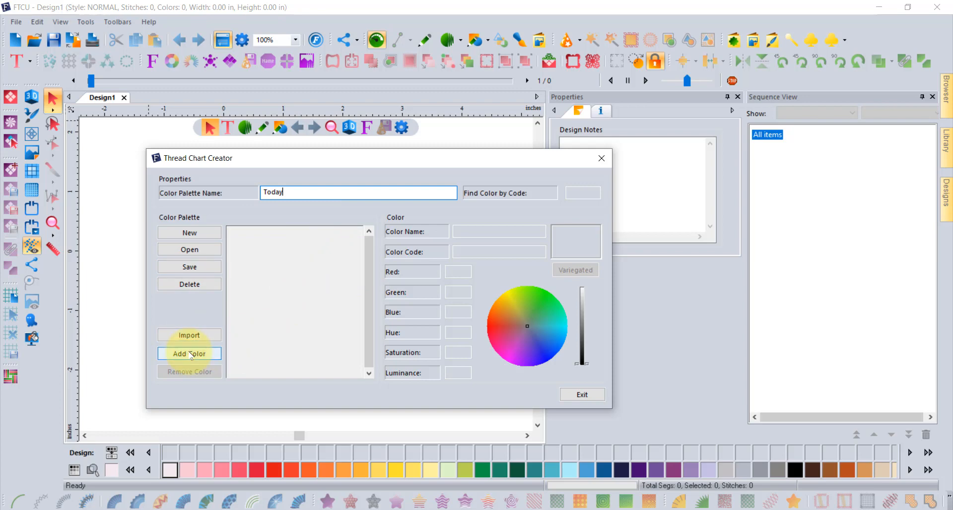
Step: Import the Copper (186) color from the Floriani Poly chart into the palette
left_click(193, 336)
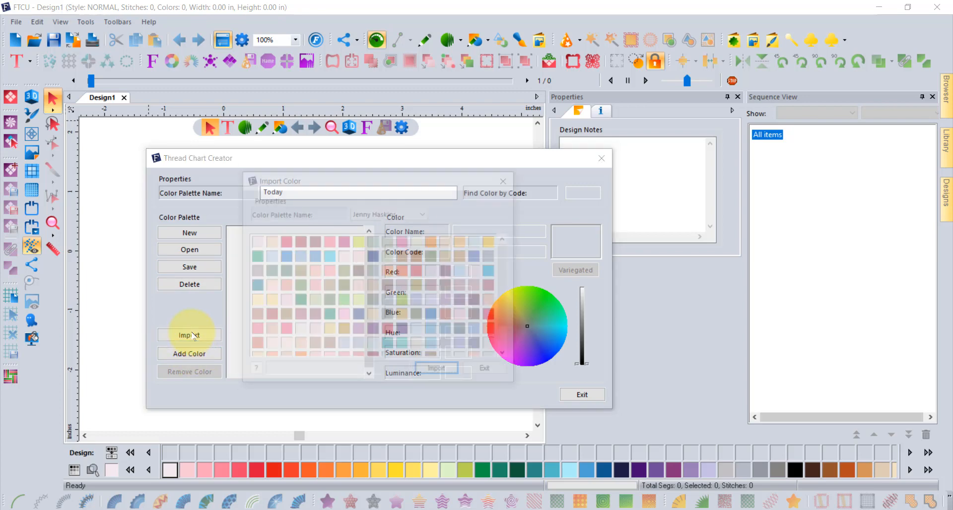
left_click_drag(319, 181, 490, 152)
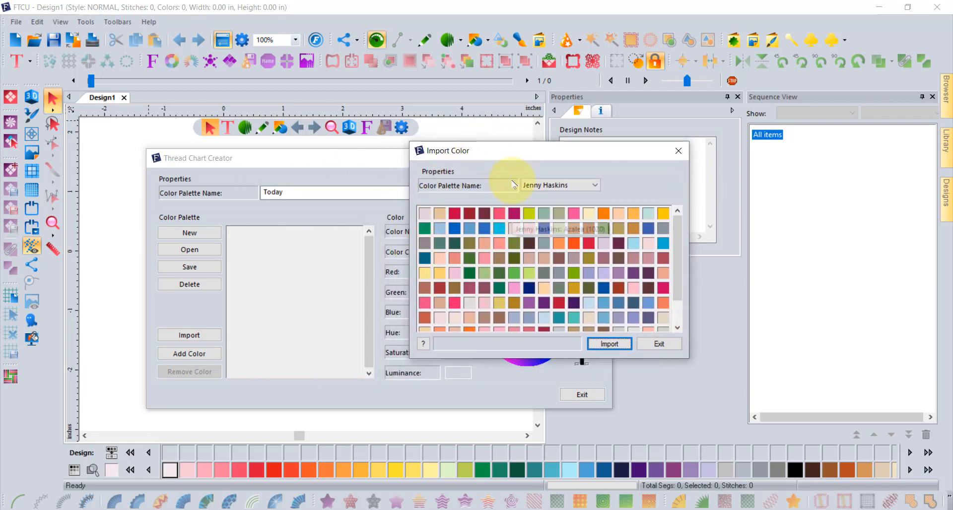
left_click(584, 186)
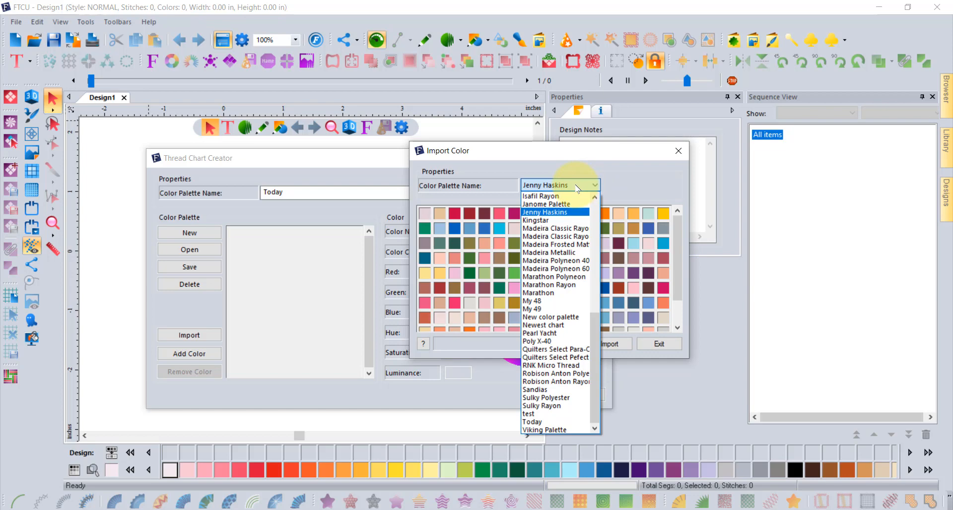
left_click_drag(594, 353, 594, 243)
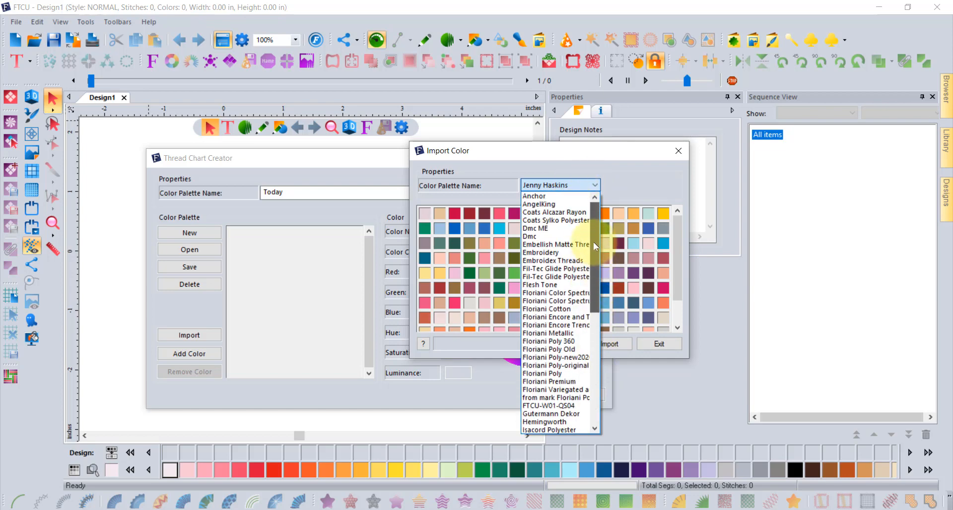
left_click(551, 374)
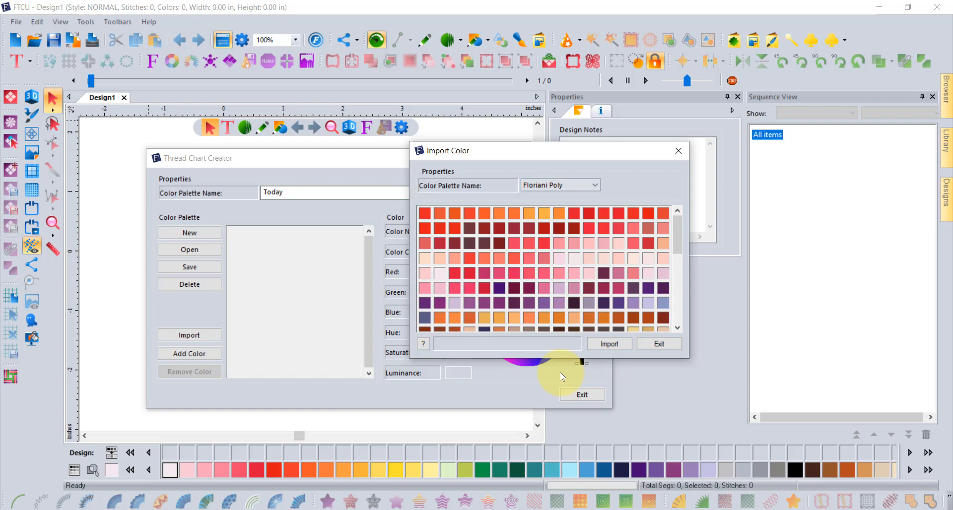
left_click(425, 213)
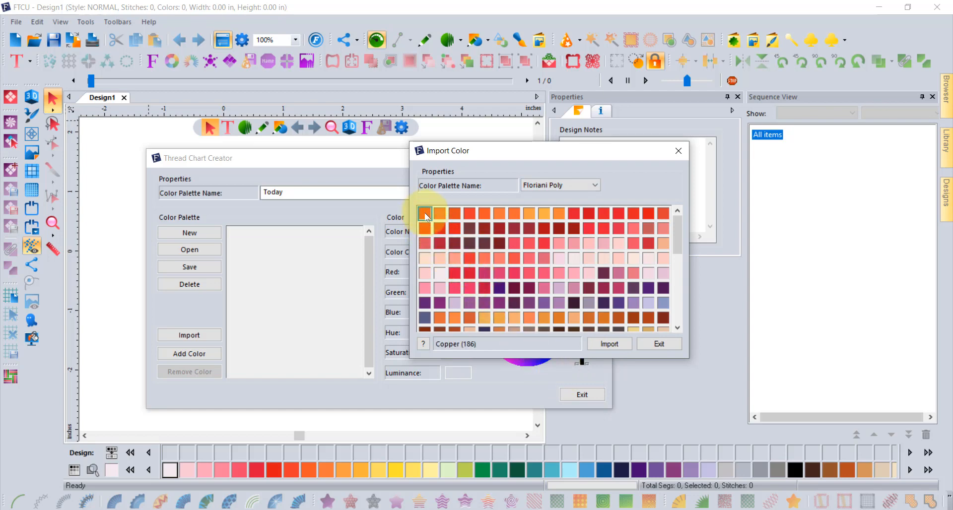
left_click(611, 346)
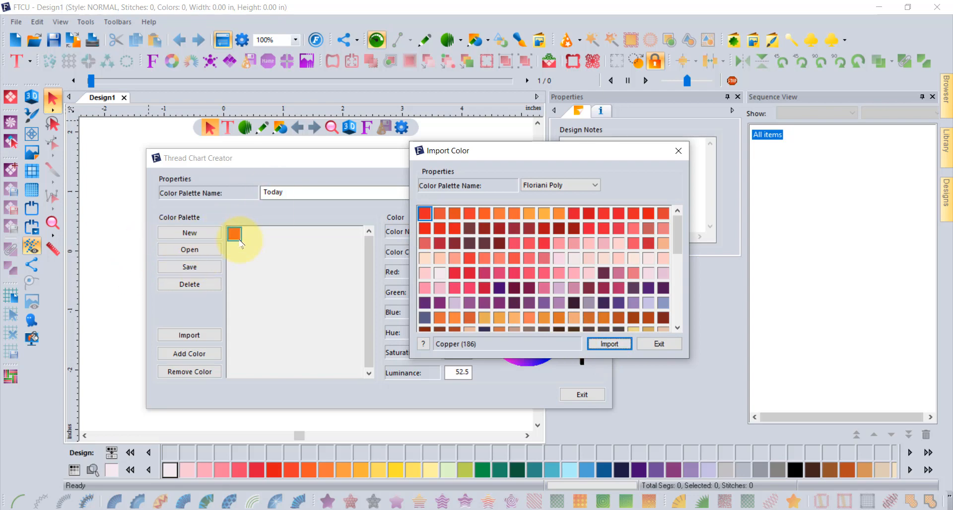
Step: Import Twinkle Blue (363) from the Quilters Select Para-Cotton Poly chart and close the import window
left_click(542, 187)
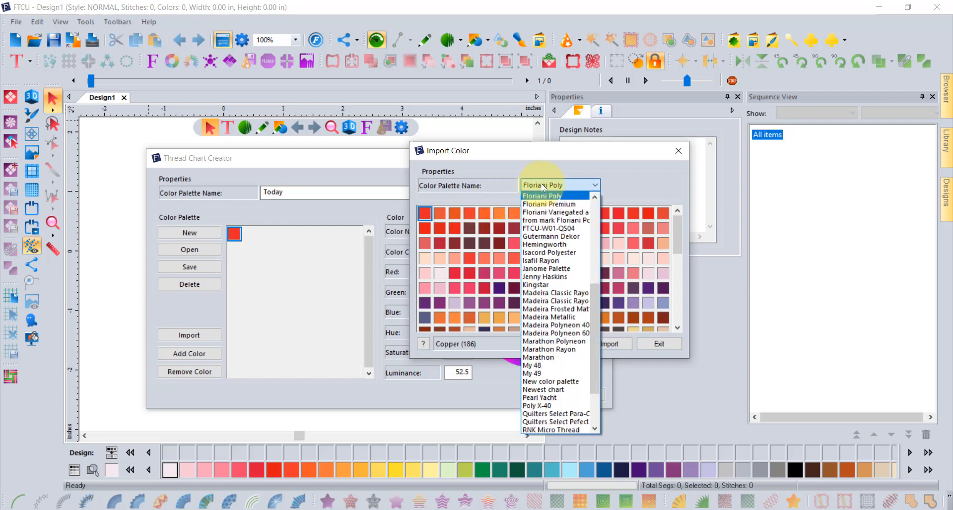
left_click(570, 414)
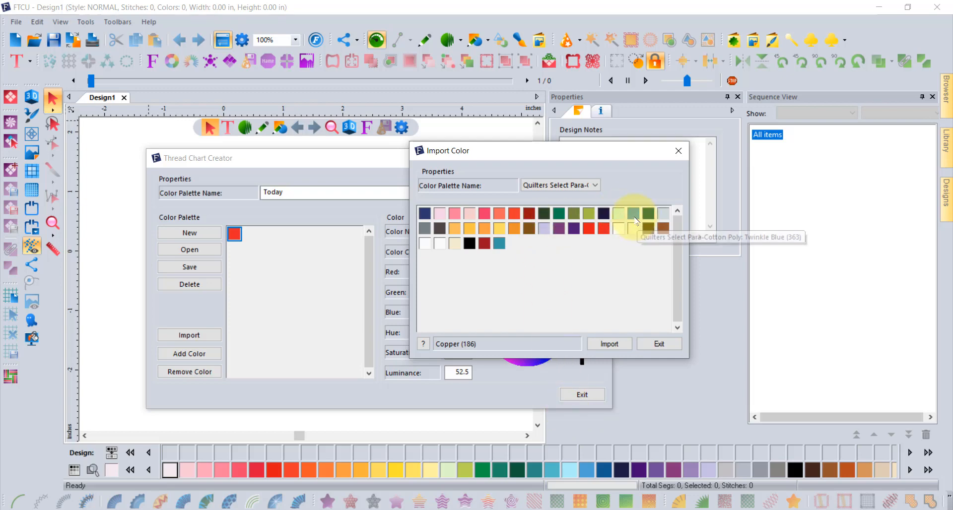
left_click(635, 217)
left_click(616, 347)
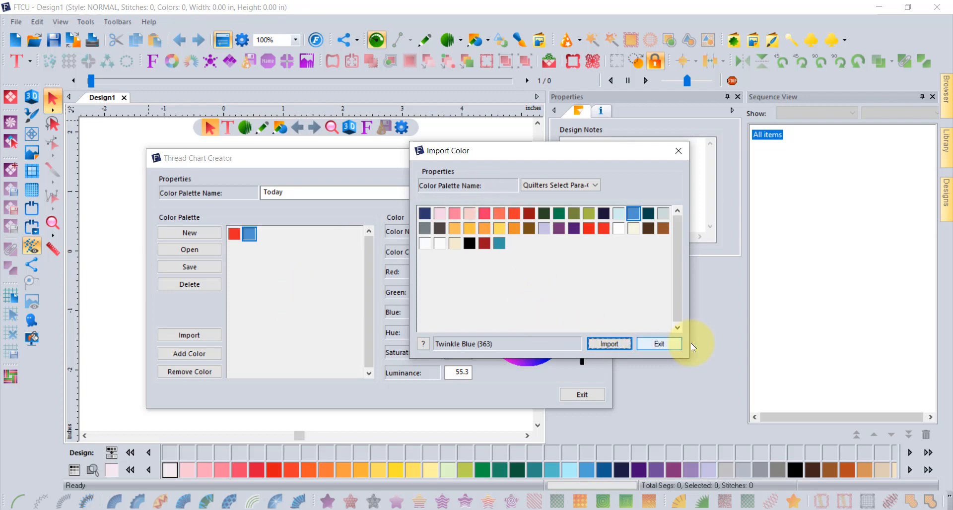
left_click(669, 345)
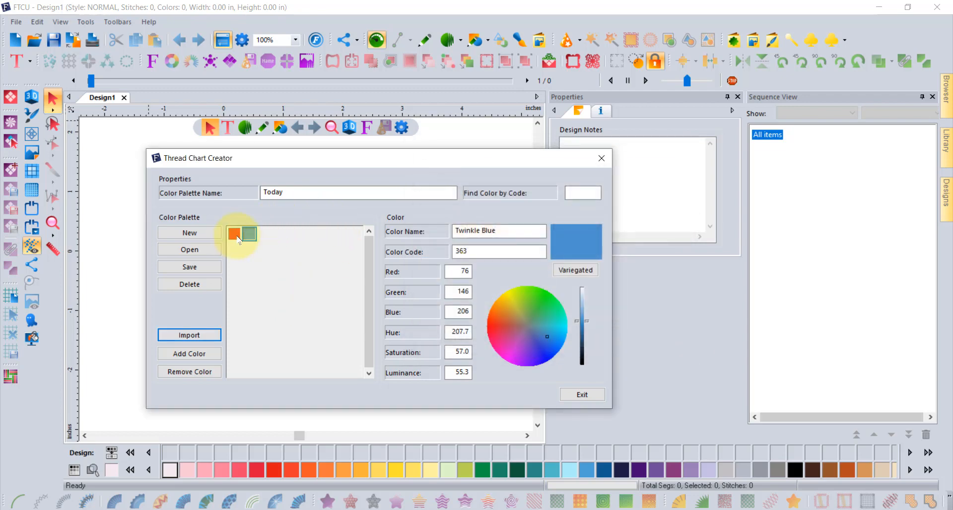
Step: Save the color palette as Today.thr
left_click(235, 233)
left_click(248, 234)
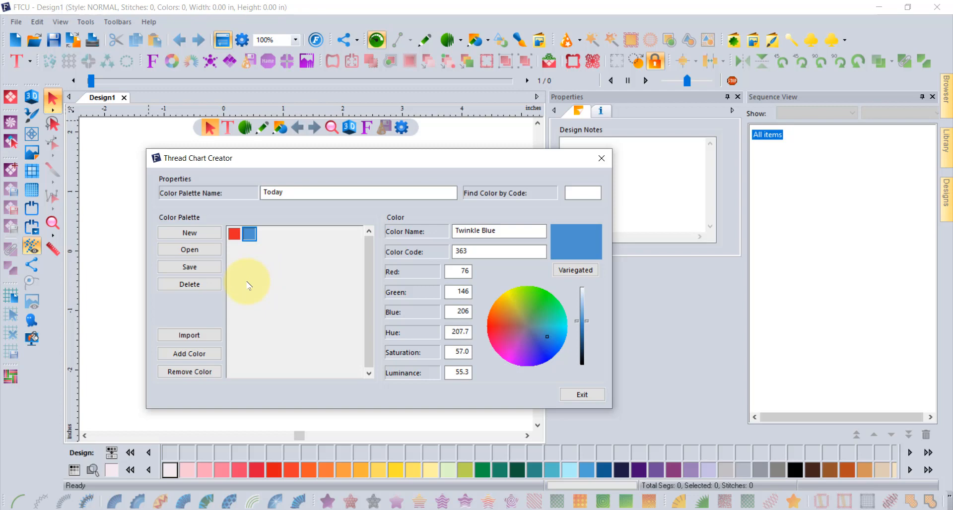
left_click(189, 268)
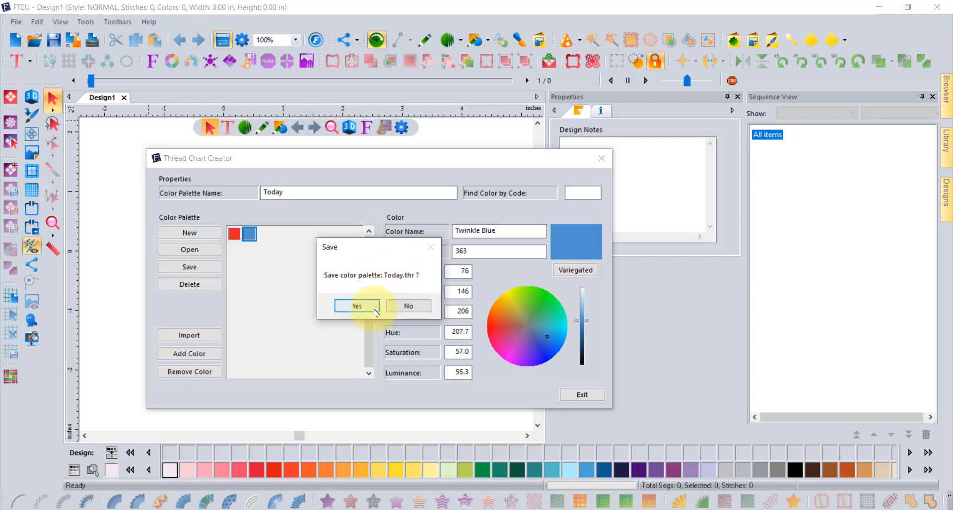
left_click(357, 306)
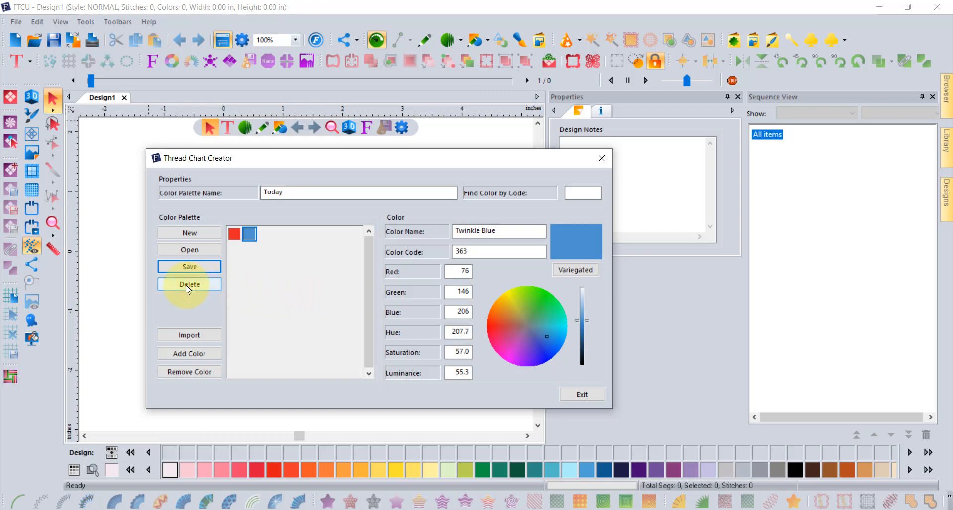
Step: Open the saved My 48 thread chart in the Thread Chart Creator
left_click(190, 249)
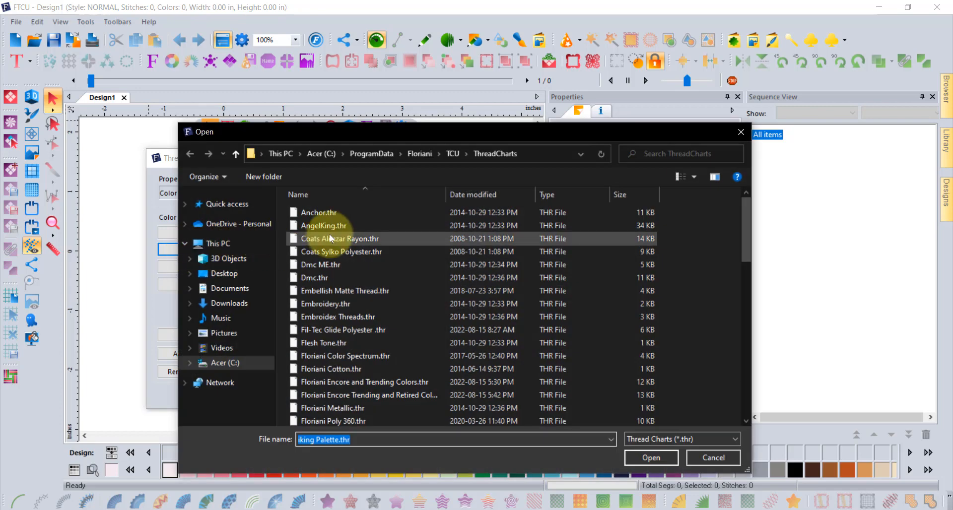
scroll(349, 317, "down", 3)
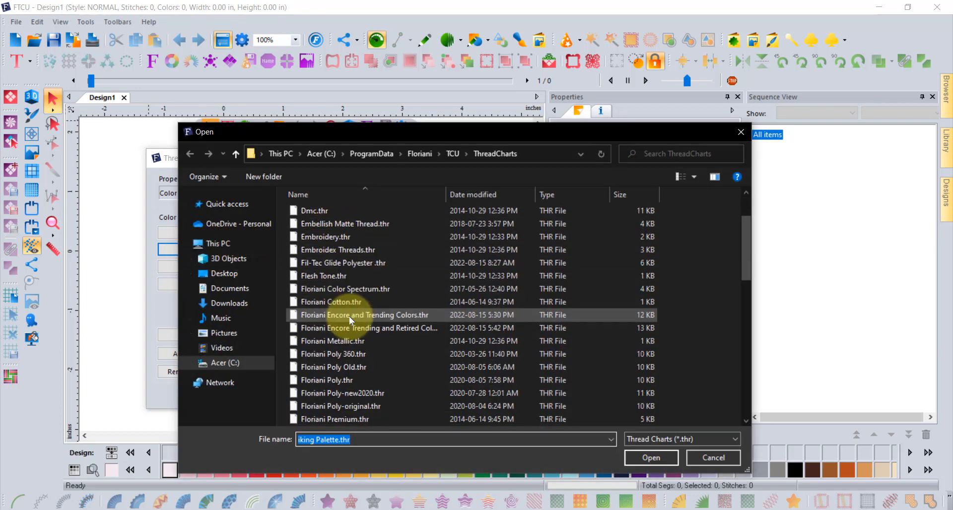
scroll(356, 320, "down", 4)
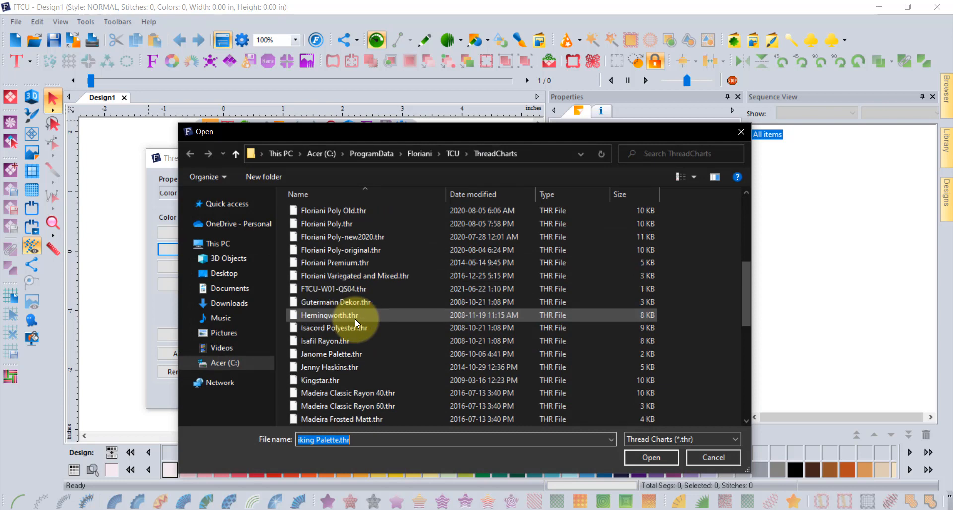
scroll(355, 319, "down", 2)
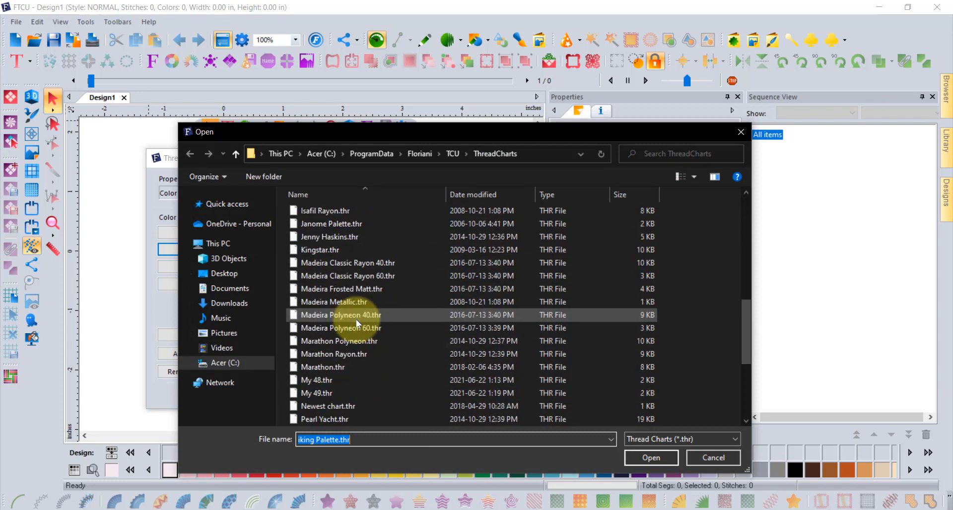
left_click(317, 379)
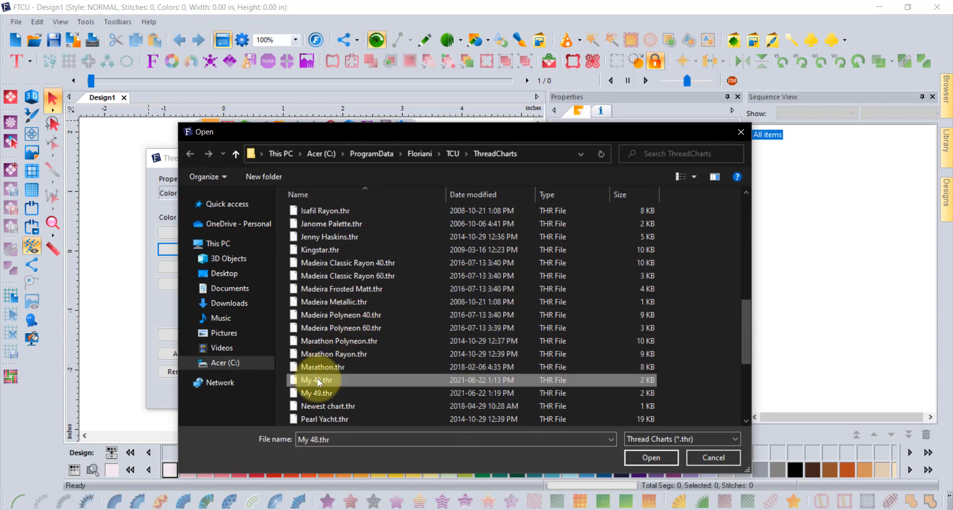
left_click(638, 457)
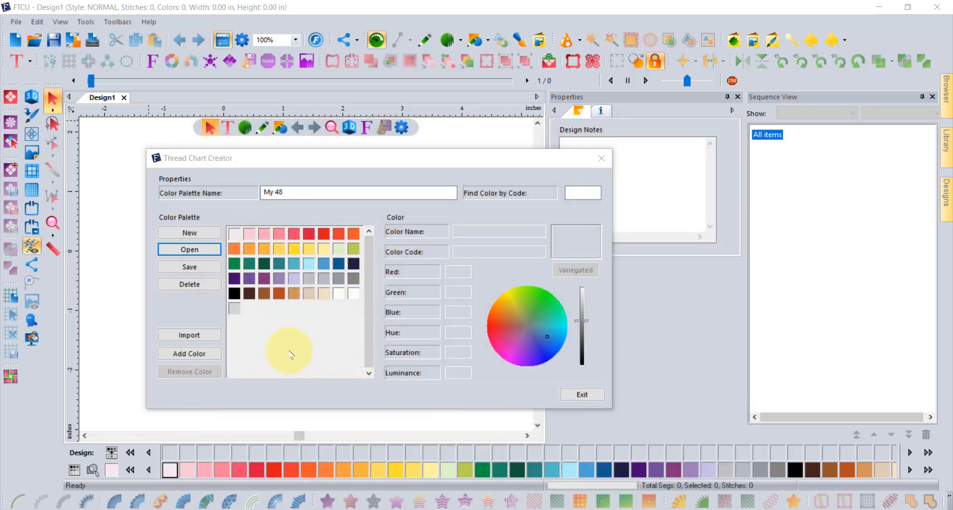
Step: Add a new color to the My 48 palette and import Scarlet (1000) from the Jenny Haskins chart, closing the import window
left_click(190, 353)
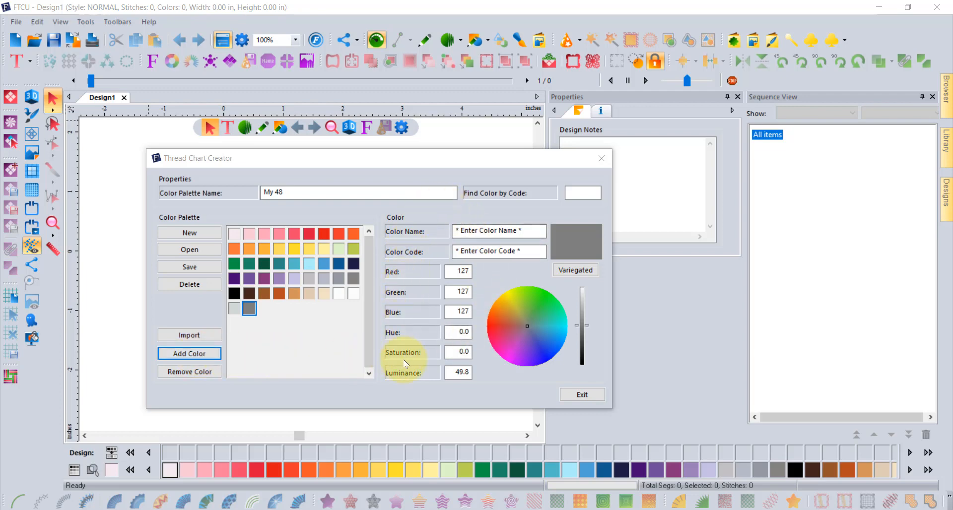
left_click(196, 338)
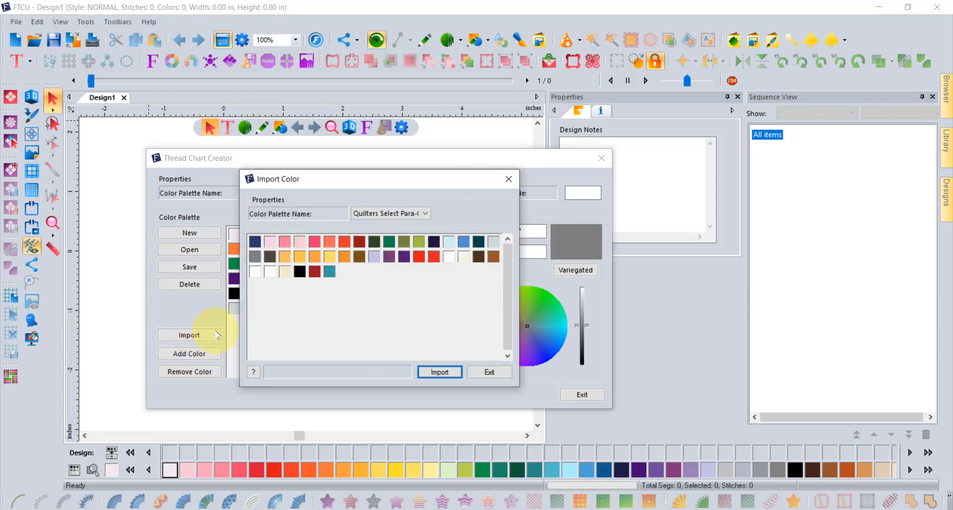
left_click(380, 214)
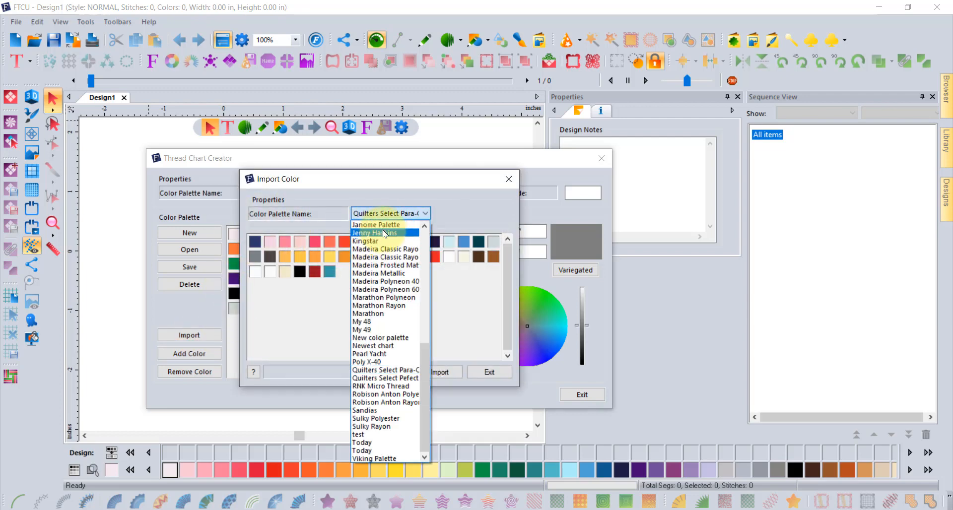
left_click(384, 233)
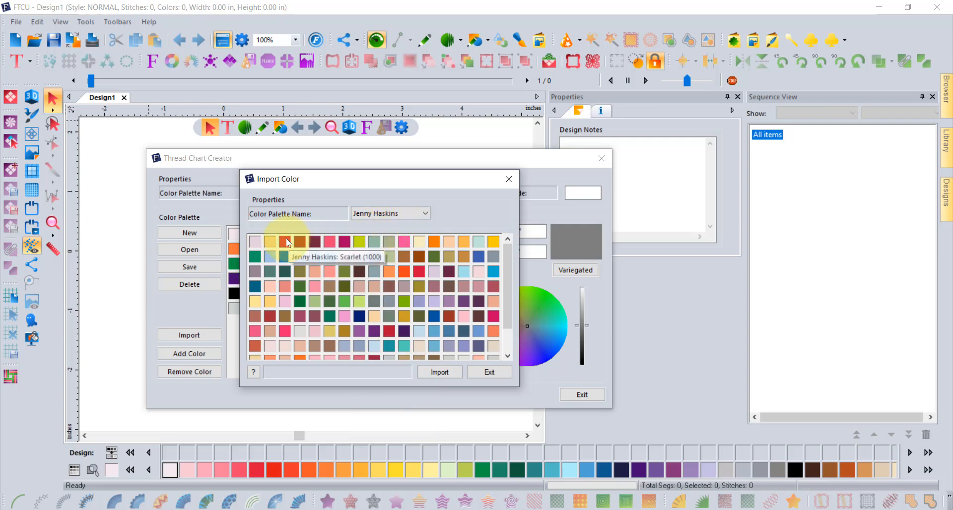
left_click(286, 242)
left_click(437, 373)
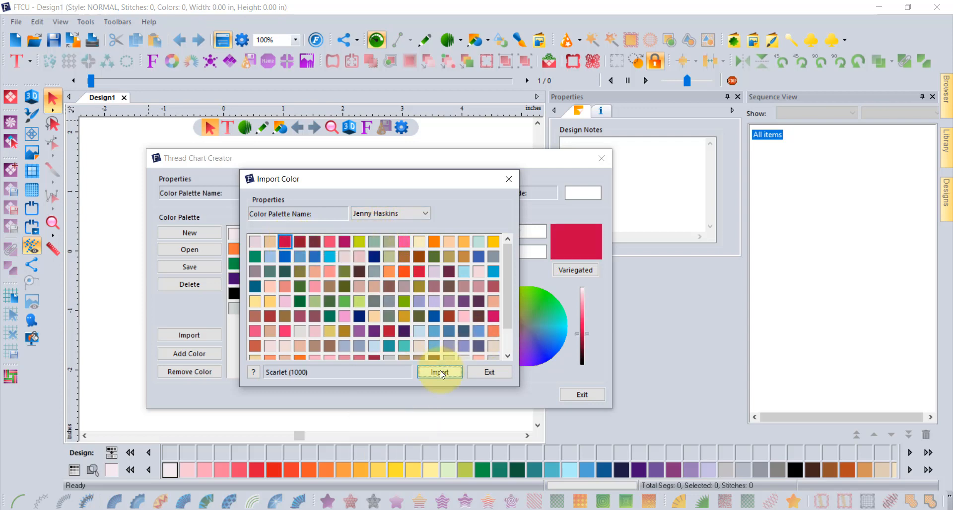
left_click(491, 374)
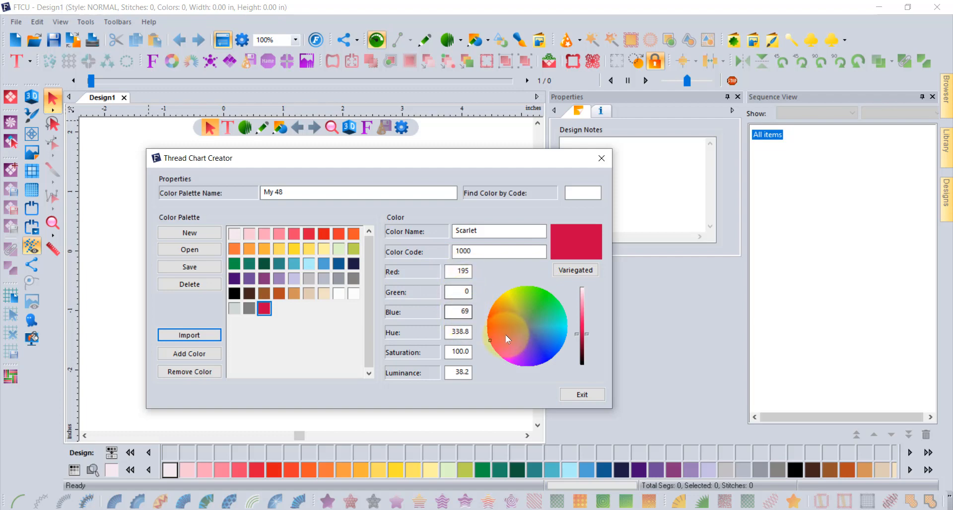
Step: Recolor the imported Scarlet swatch to a teal by picking on the color wheel
mouse_move(505, 332)
left_mouse_down()
mouse_move(515, 305)
mouse_move(548, 324)
mouse_move(514, 349)
mouse_move(517, 359)
mouse_move(556, 341)
mouse_move(551, 324)
left_mouse_up()
left_click(458, 292)
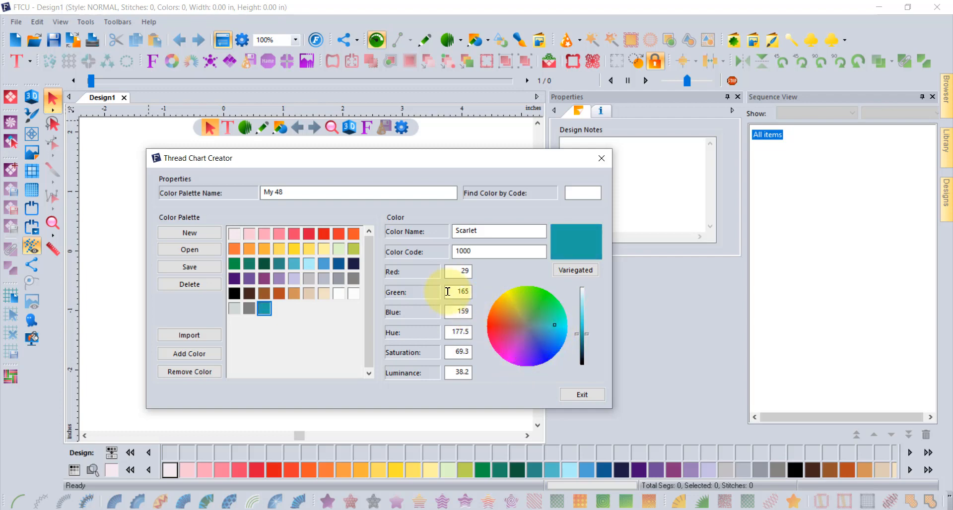
left_click(188, 354)
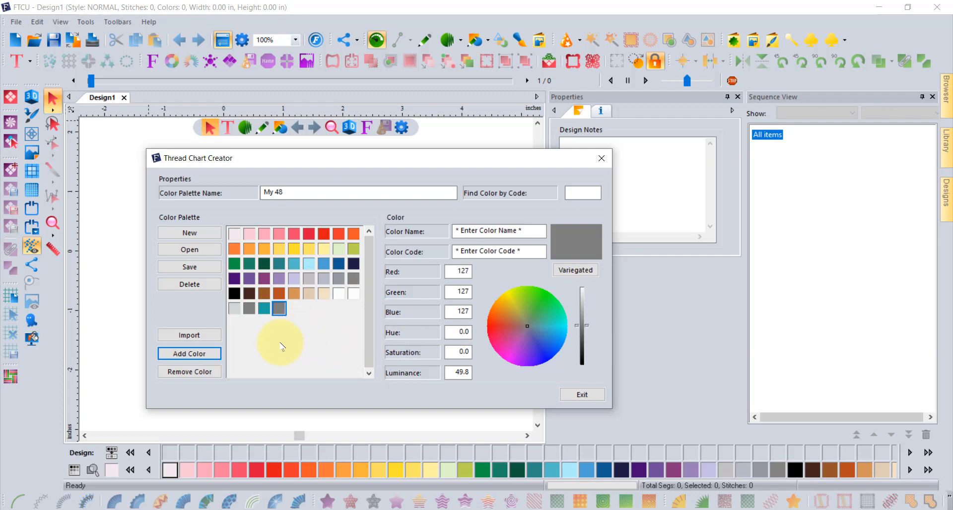
left_click(188, 372)
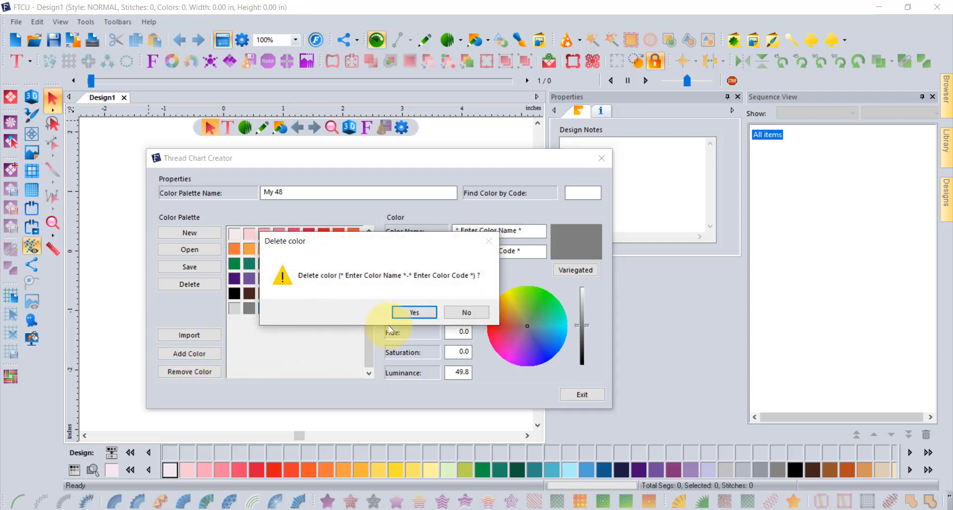
left_click(415, 312)
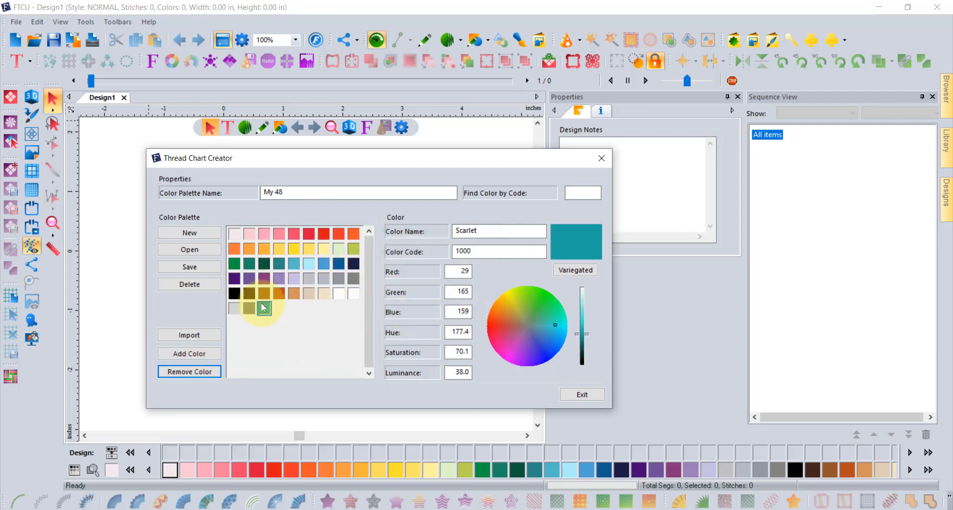
Step: Remove the recolored Scarlet color from the palette
left_click(189, 372)
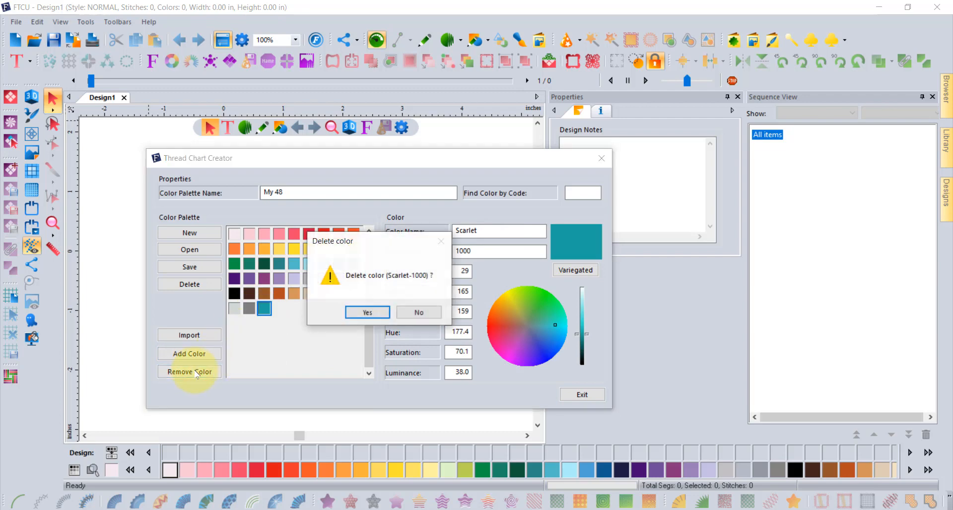
left_click(366, 312)
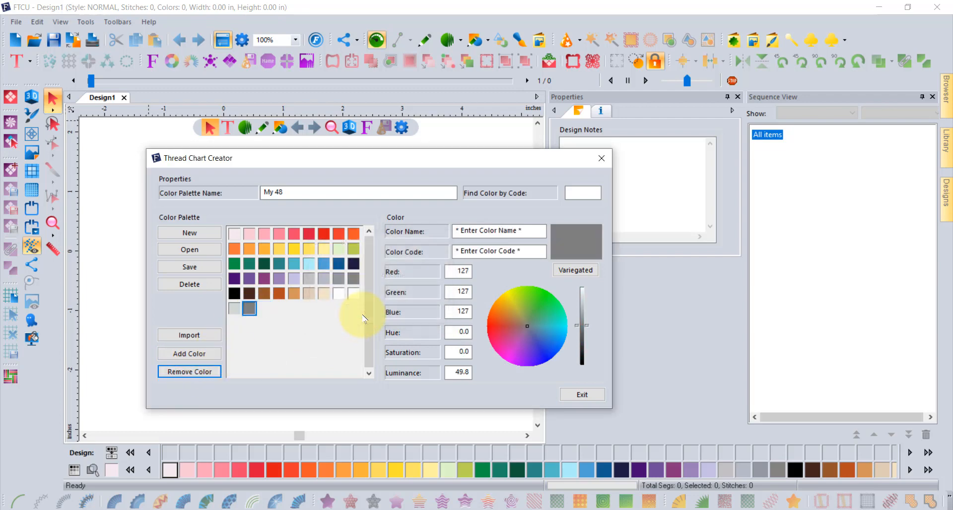
Step: Exit the Thread Chart Creator without saving the My 48 changes
left_click(584, 395)
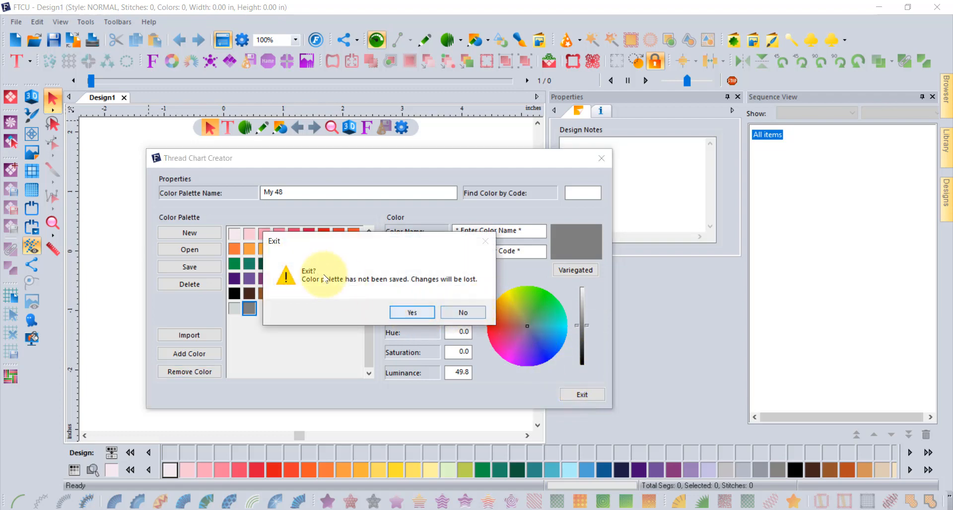
left_click(412, 314)
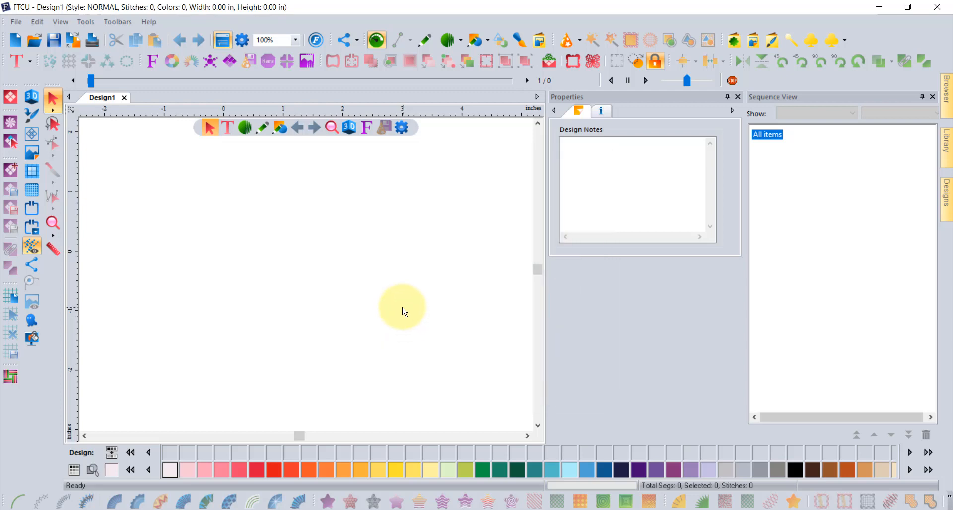
Step: Switch the design's thread chart to the first Today chart
left_click(77, 473)
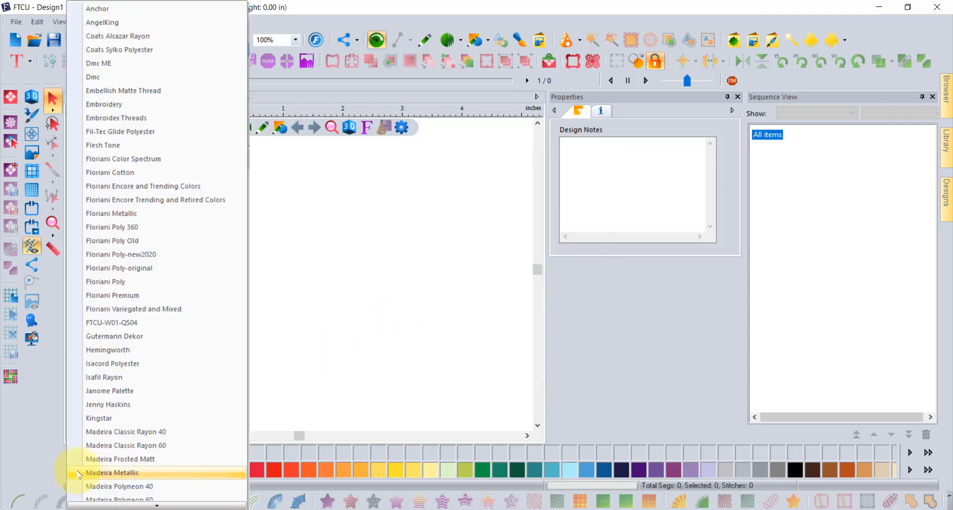
scroll(151, 211, "down", 6)
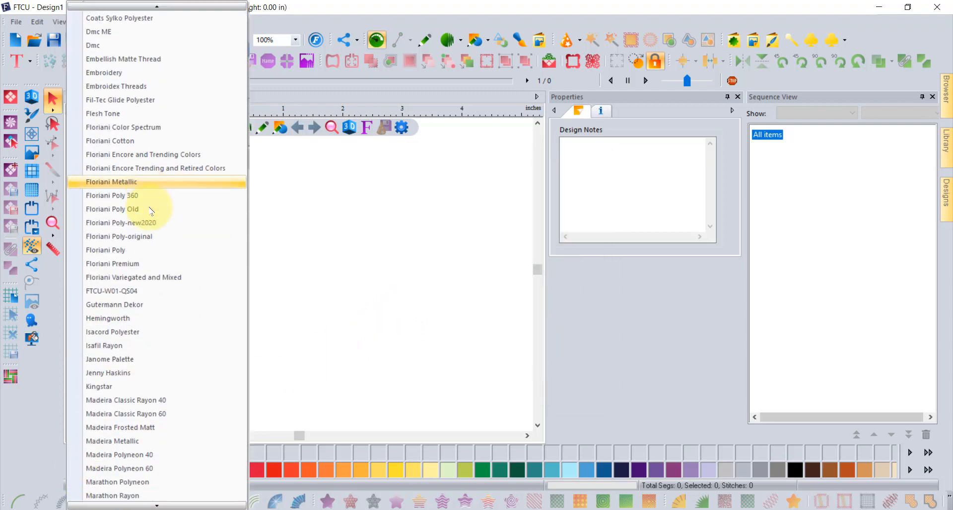
scroll(156, 213, "down", 1)
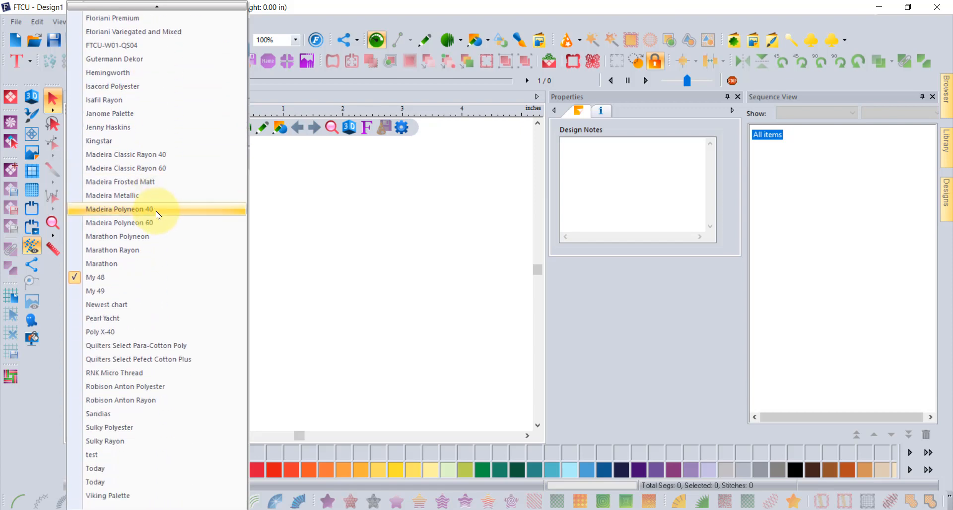
left_click(112, 469)
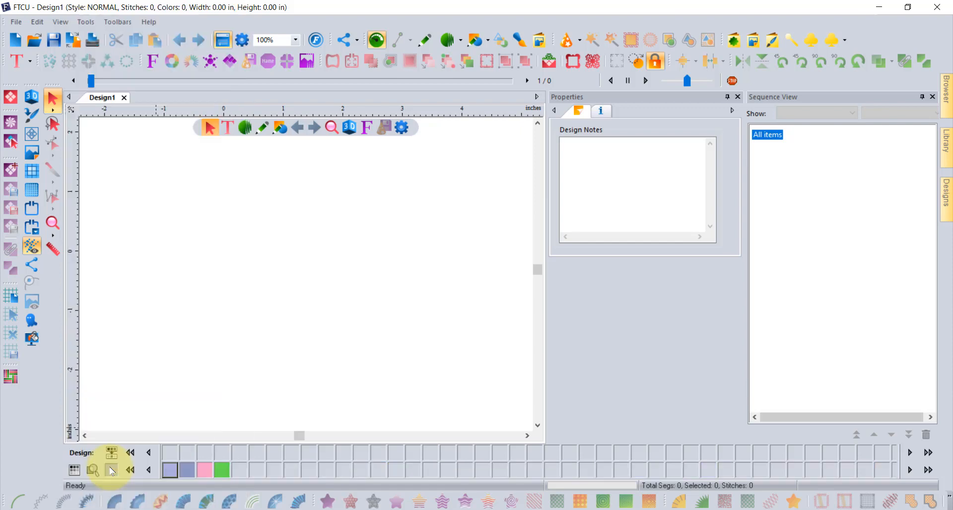
Step: Switch the design's thread chart to the second Today chart
left_click(74, 474)
scroll(144, 422, "down", 7)
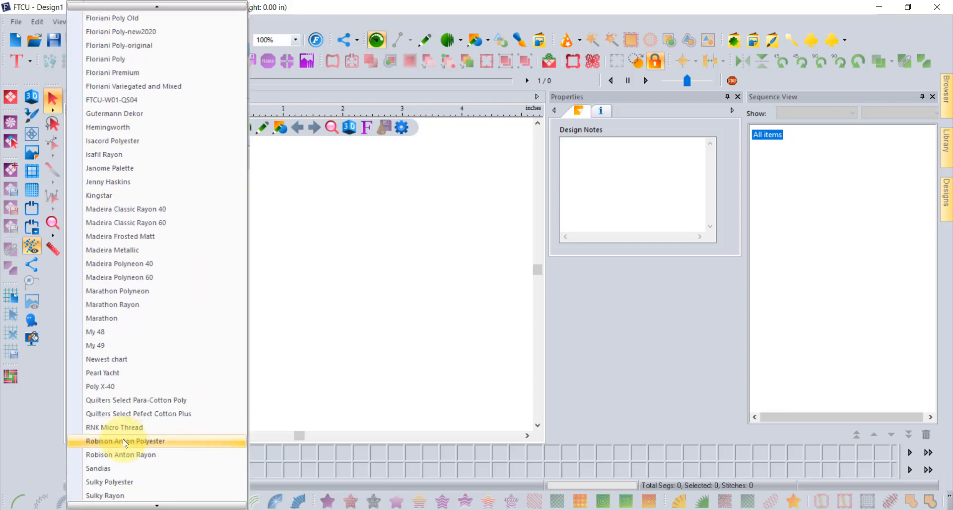
left_click(107, 482)
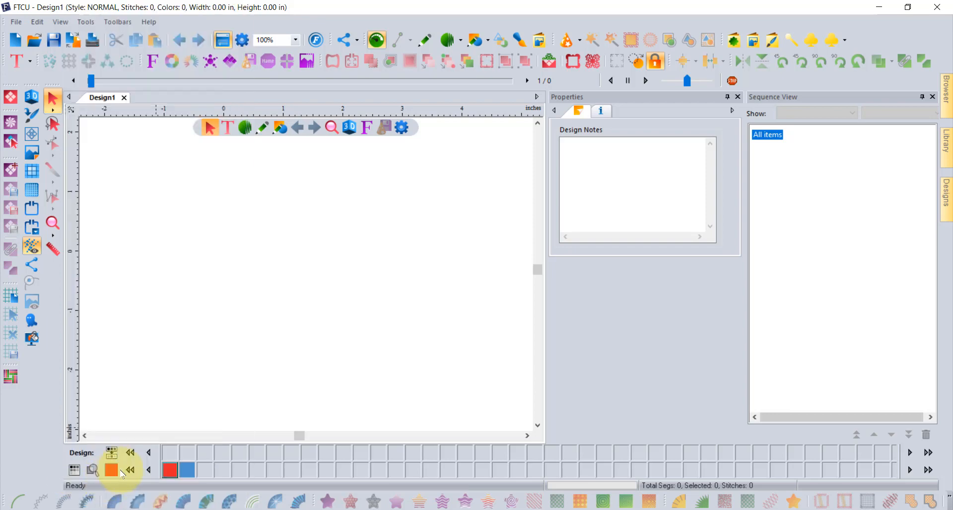